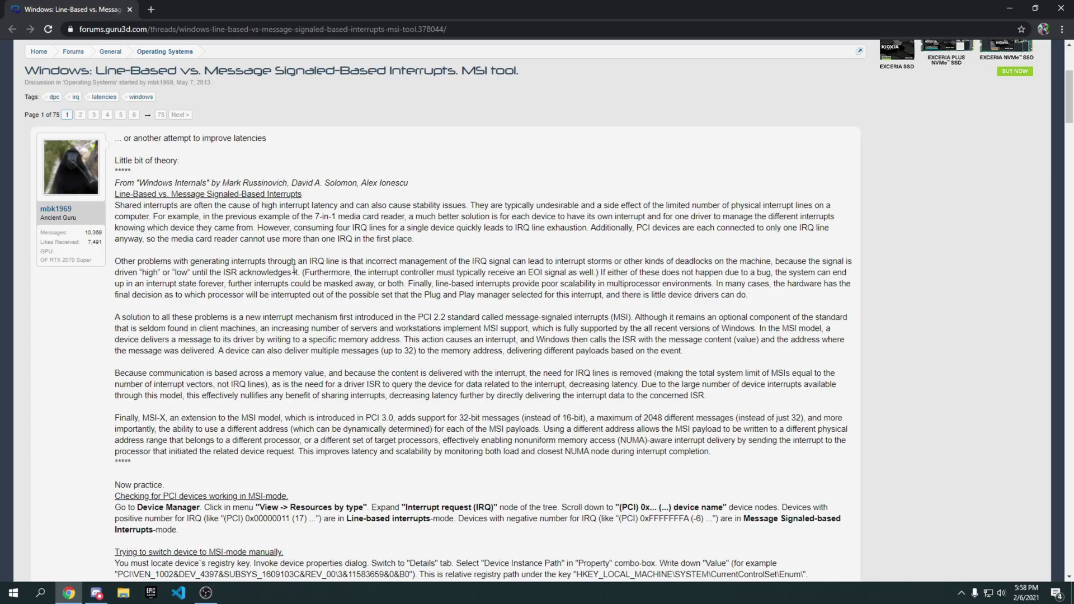
# Step: Download MSI_util_v3.zip via the MSI utility v3 MediaFire link and open the archive
pyautogui.scroll(-1, 244, 137)
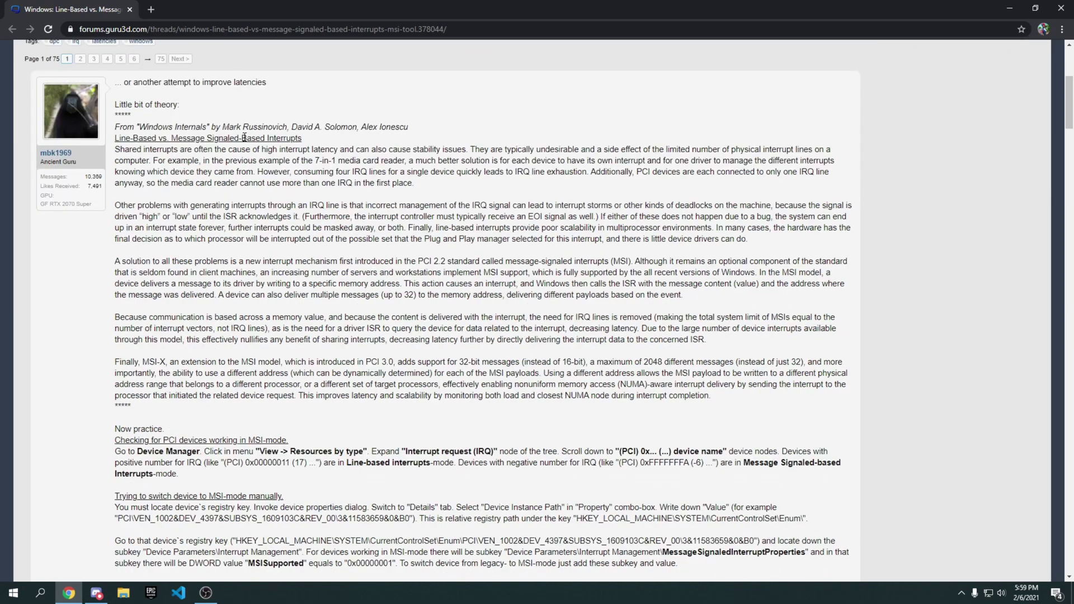
pyautogui.scroll(-7, 245, 137)
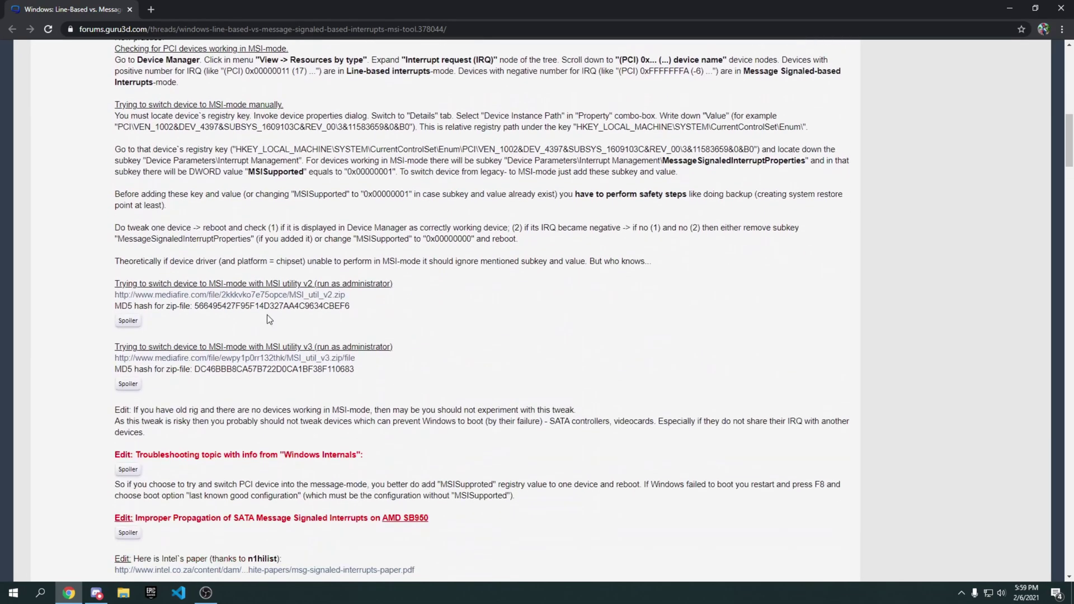
pyautogui.moveTo(266, 346); pyautogui.dragTo(311, 345)
pyautogui.click(311, 345)
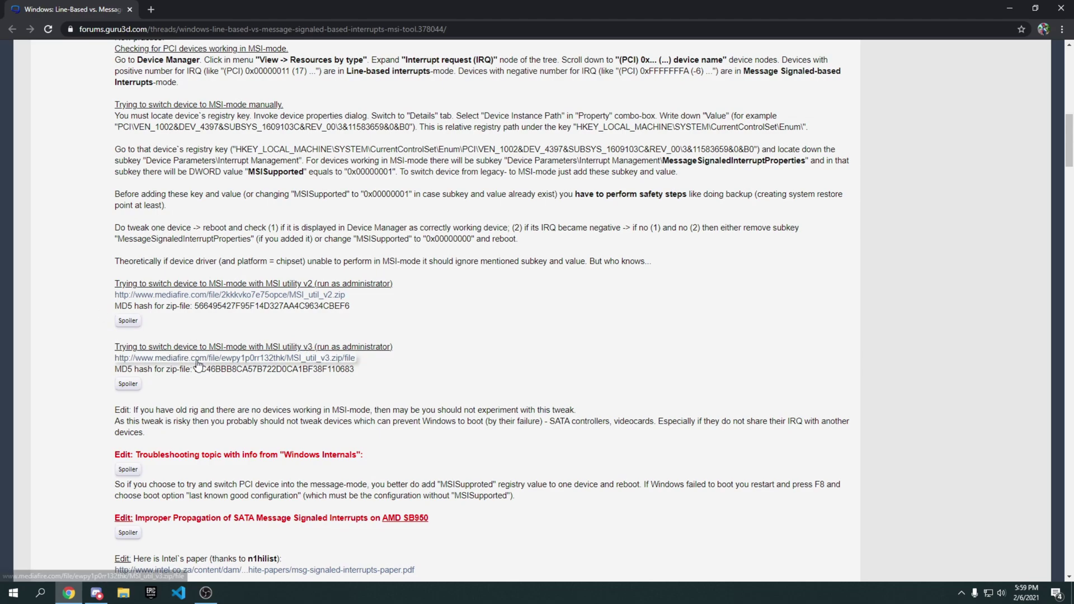
pyautogui.click(243, 358)
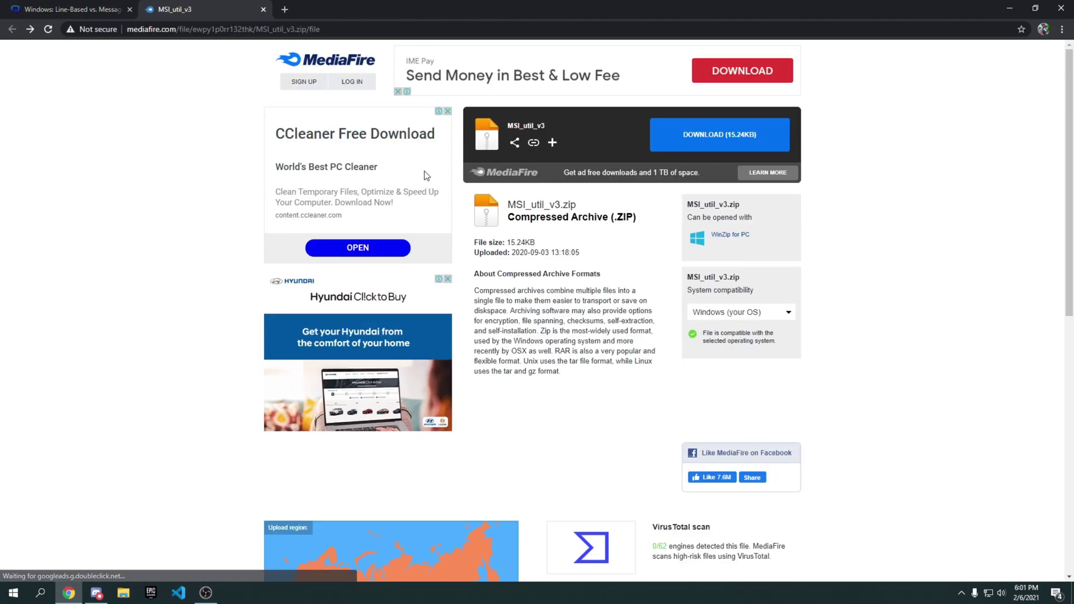
pyautogui.click(678, 146)
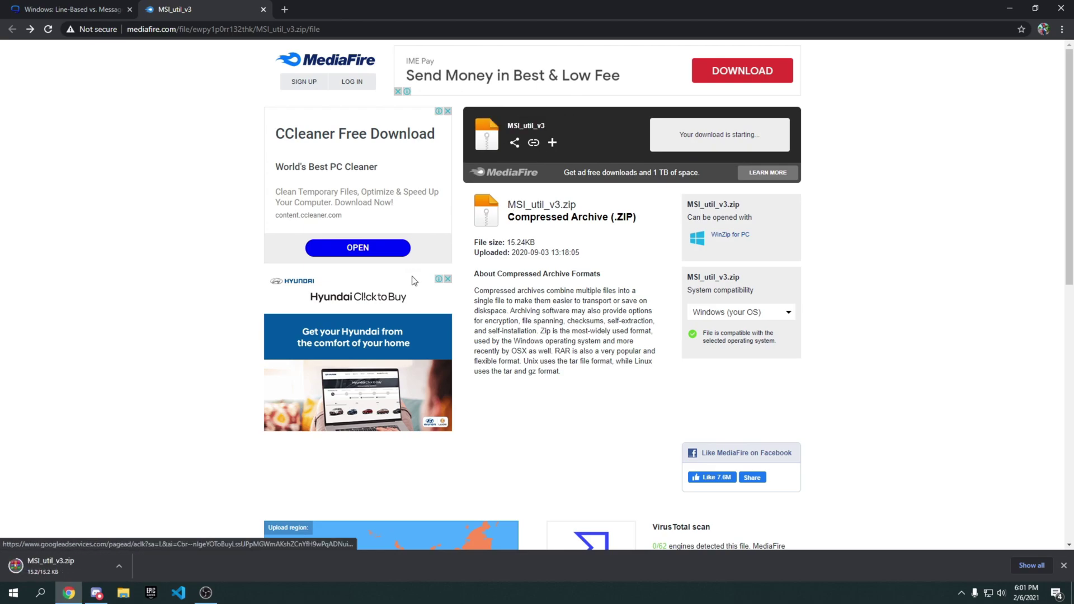
pyautogui.click(64, 567)
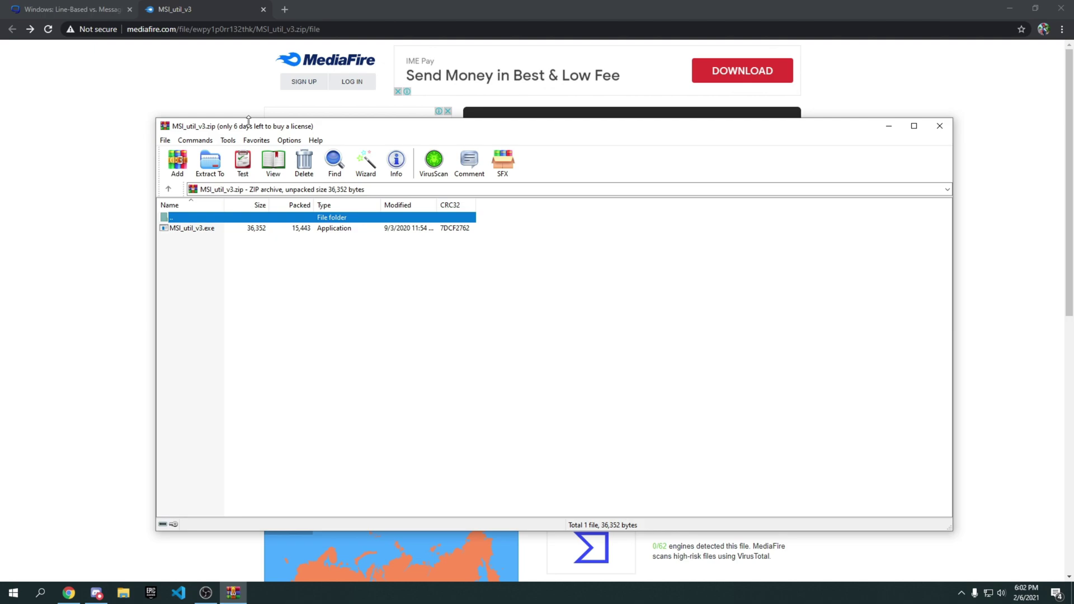
# Step: Extract MSI_util_v3.exe to the Desktop with WinRAR, close WinRAR and show the desktop
pyautogui.click(209, 163)
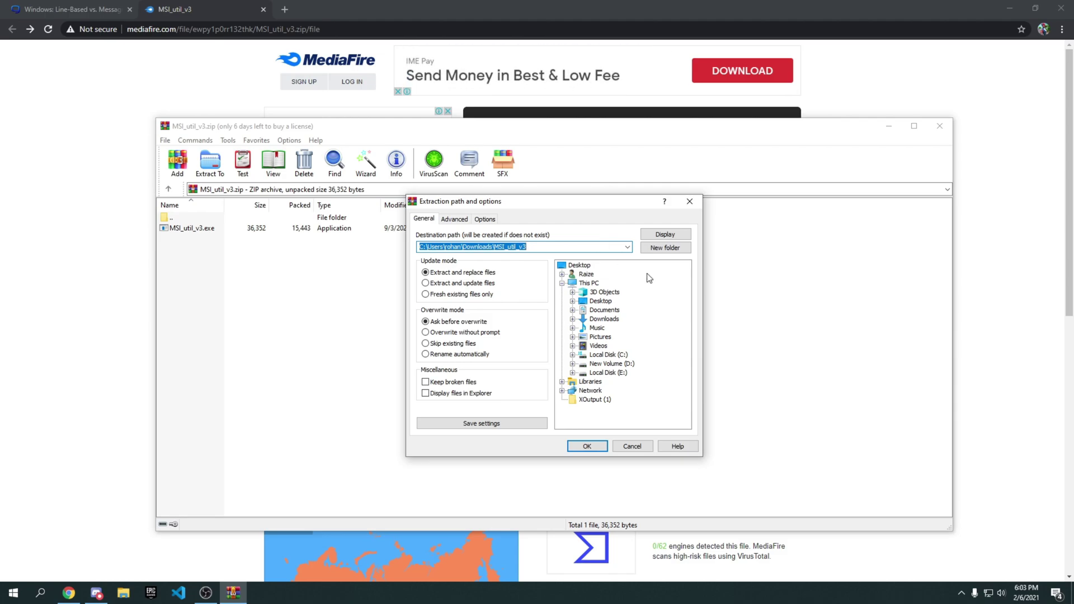
pyautogui.click(580, 266)
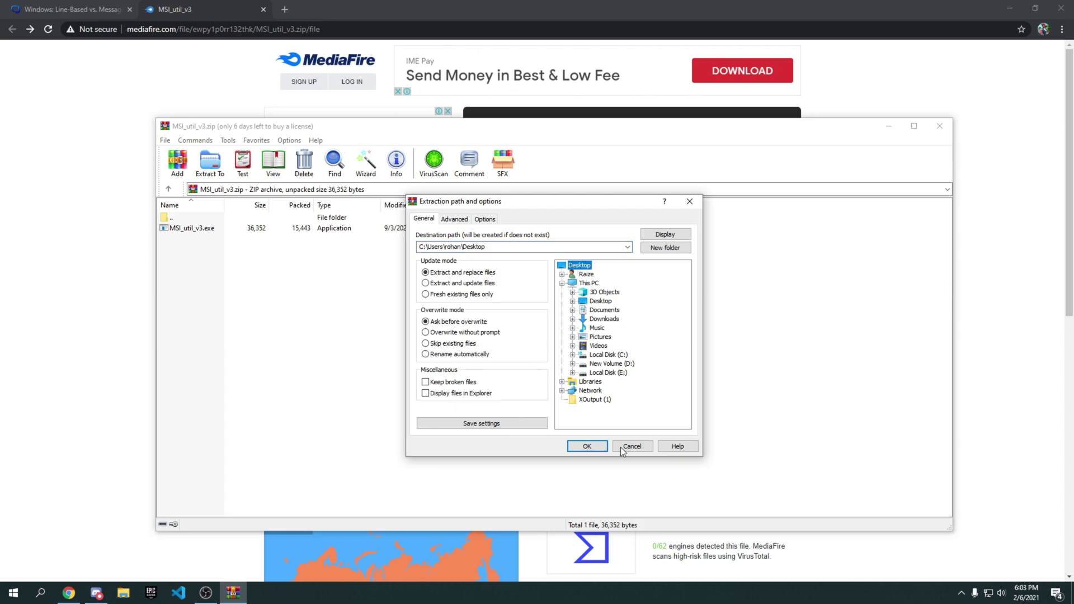
pyautogui.click(595, 448)
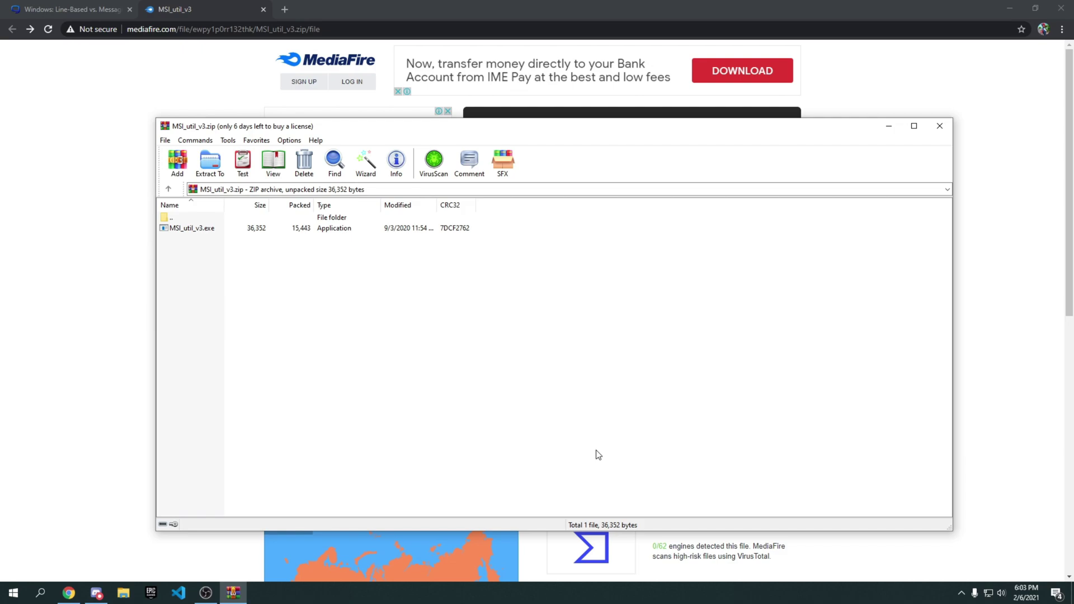
pyautogui.click(941, 129)
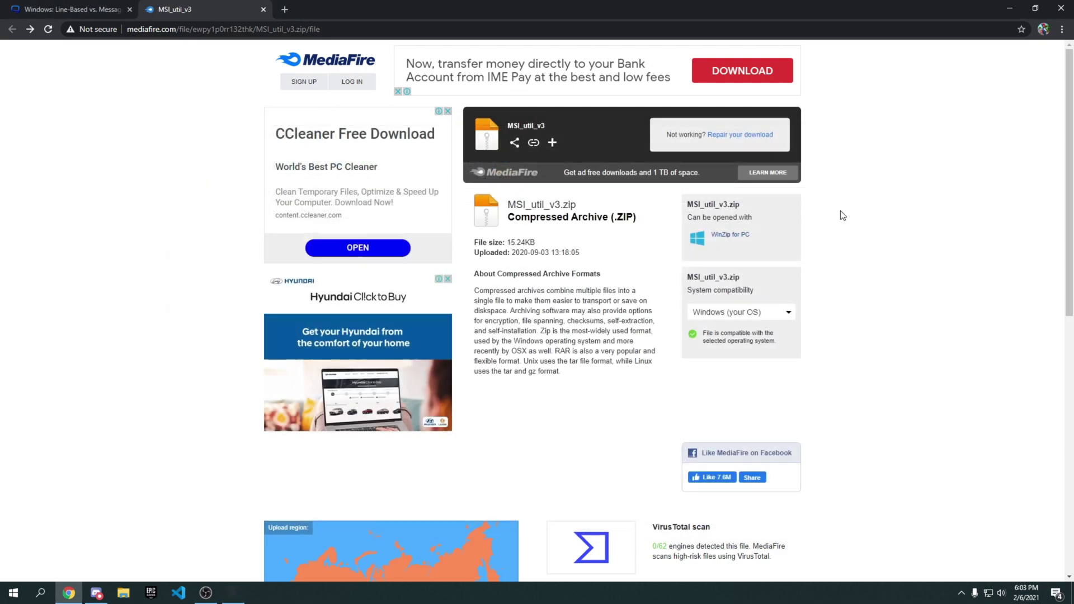
pyautogui.press('super+d')
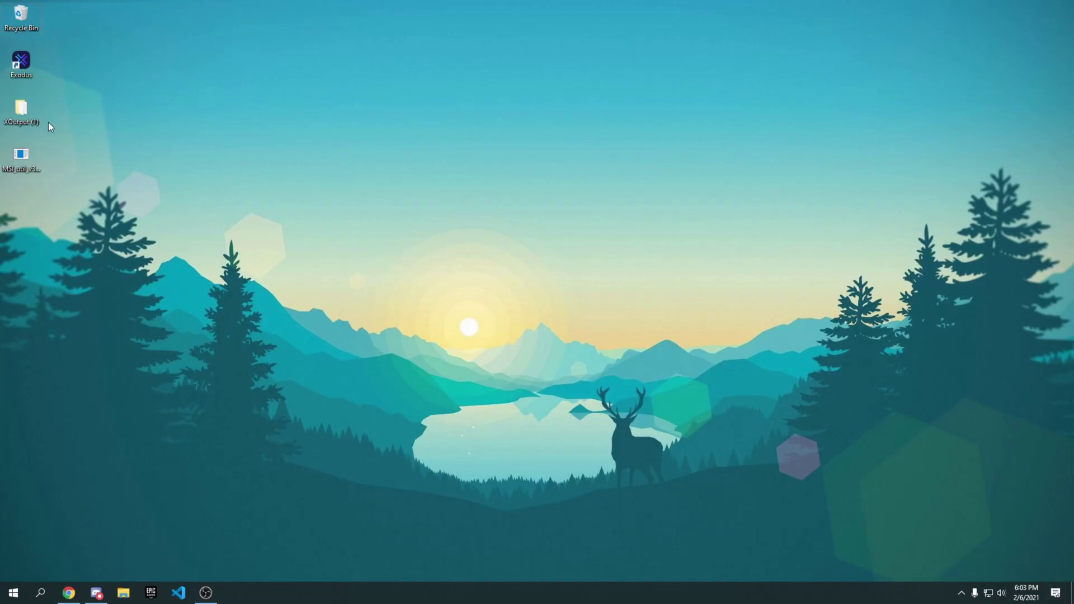
# Step: Move MSI_util_v3.exe toward the desktop centre and run it as administrator
pyautogui.moveTo(10, 163); pyautogui.dragTo(37, 184)
pyautogui.moveTo(11, 165); pyautogui.dragTo(314, 183)
pyautogui.rightClick(313, 167)
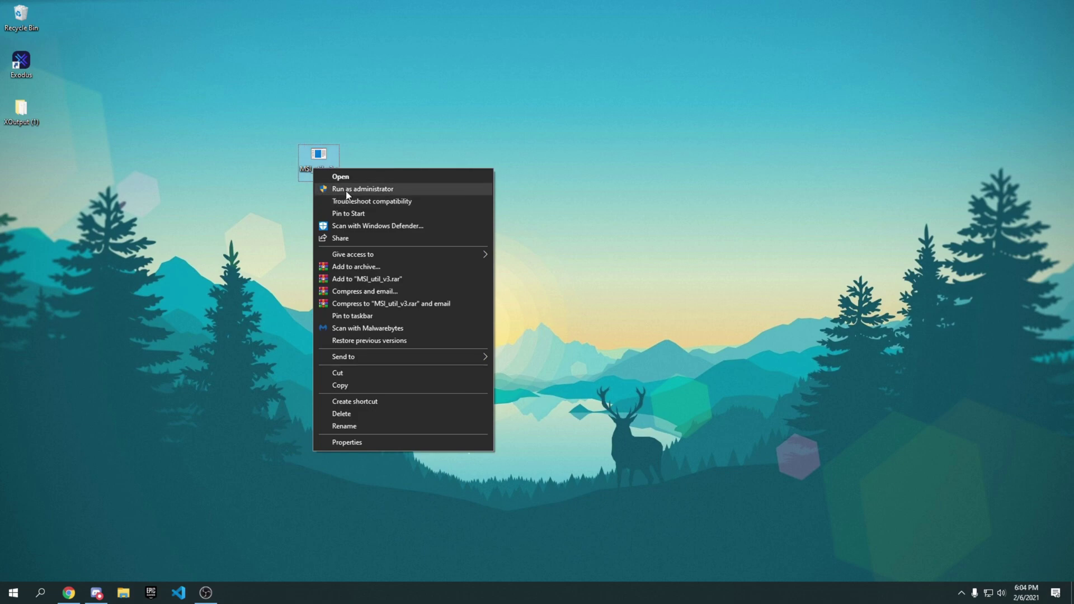
pyautogui.click(361, 190)
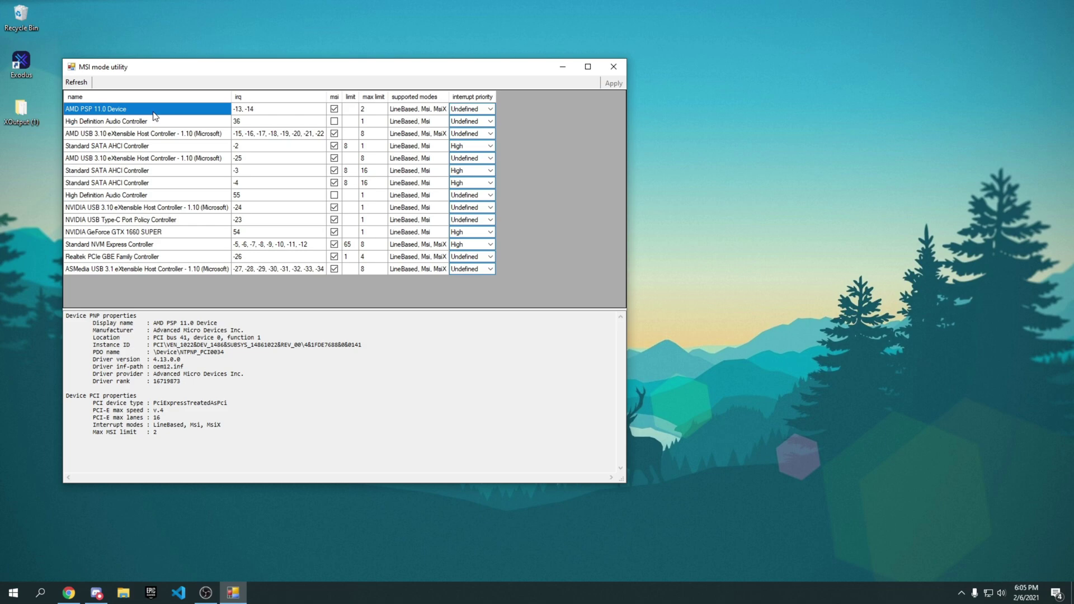
# Step: Set the GeForce GTX 1660 SUPER's interrupt priority to High
pyautogui.click(150, 221)
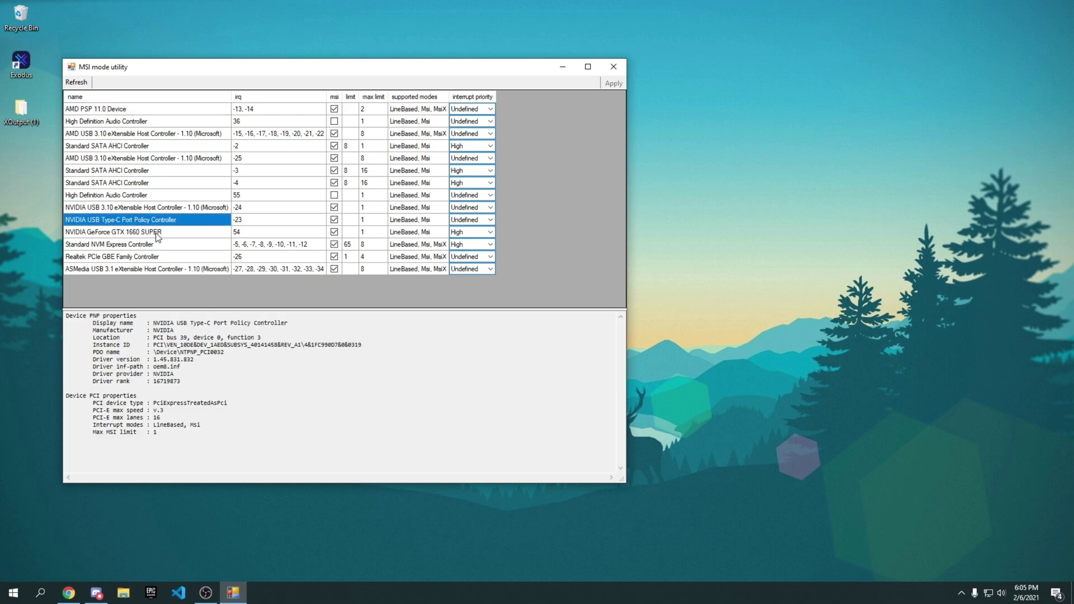
pyautogui.click(155, 232)
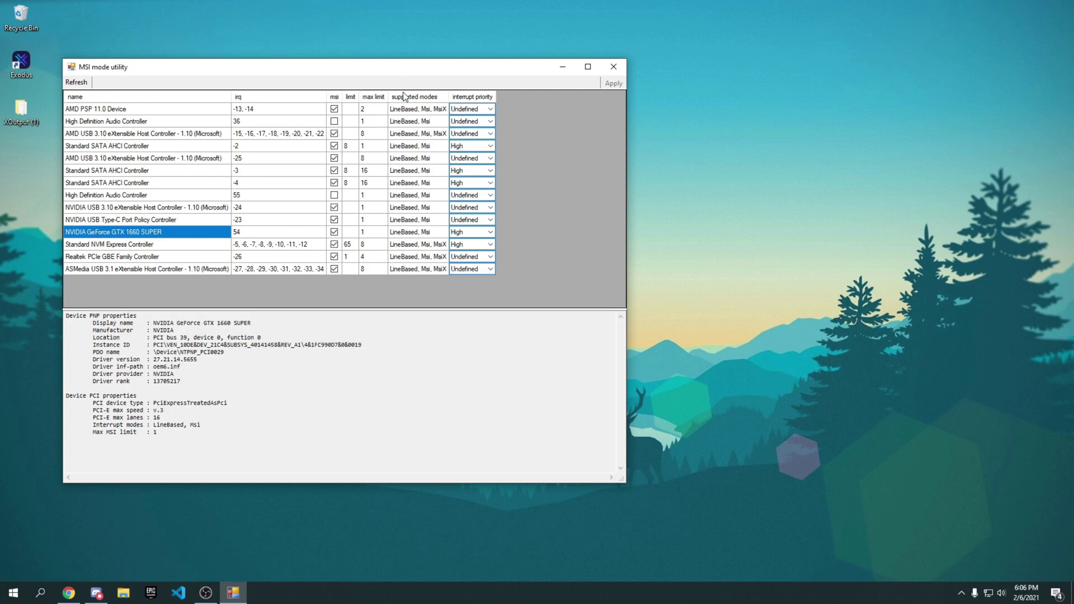
pyautogui.moveTo(404, 95)
pyautogui.click(455, 233)
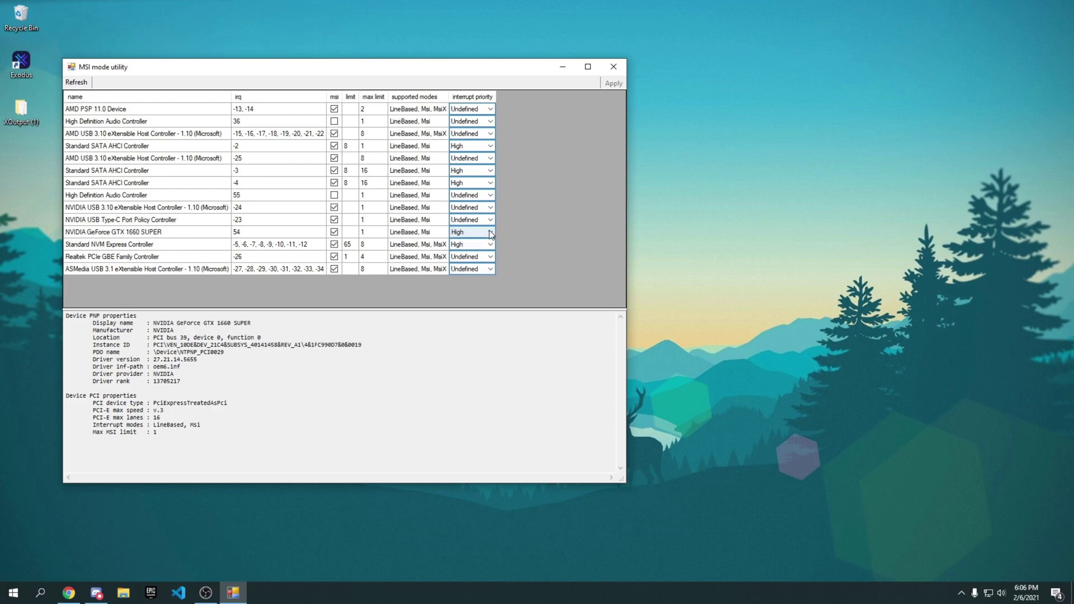
pyautogui.click(468, 232)
pyautogui.click(458, 264)
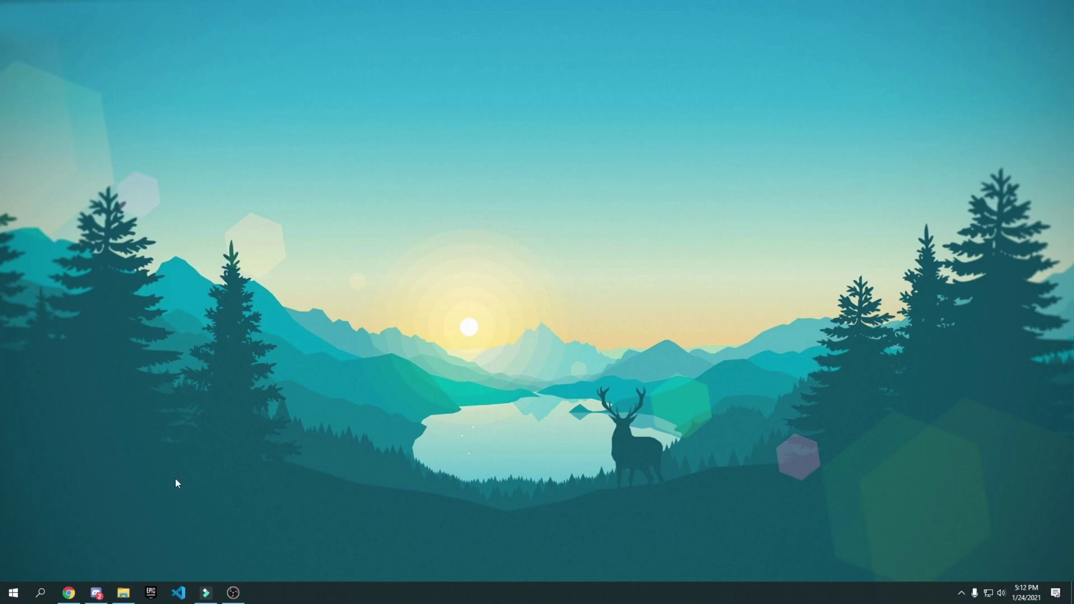
# Step: Browse to C:\Program Files\Epic Games\Fortnite\FortniteGame\Binaries\Win64 and scroll to the FortniteClient executables
pyautogui.click(123, 592)
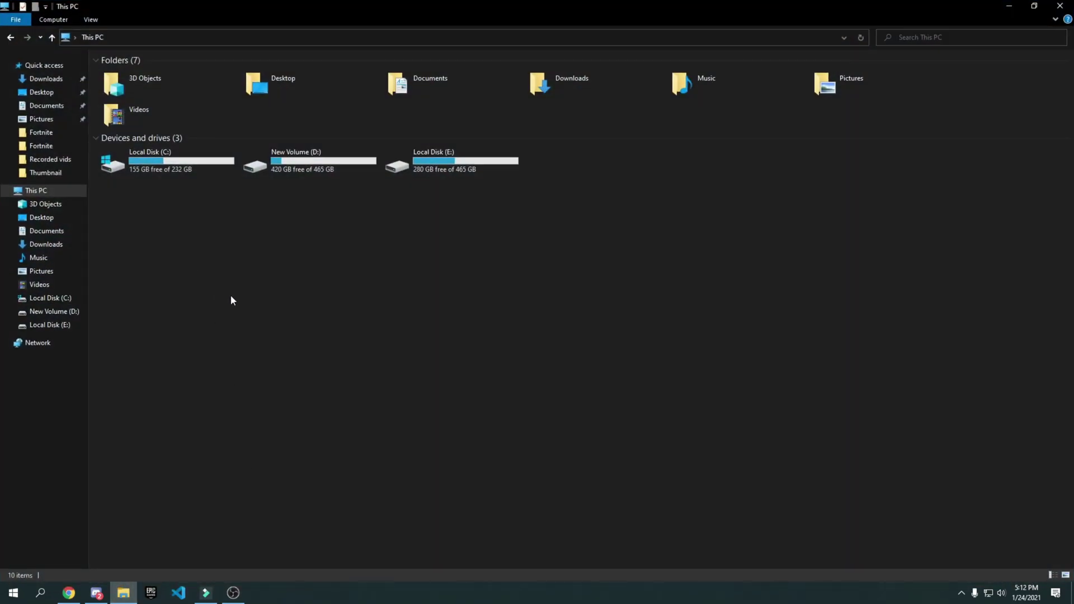
pyautogui.doubleClick(157, 153)
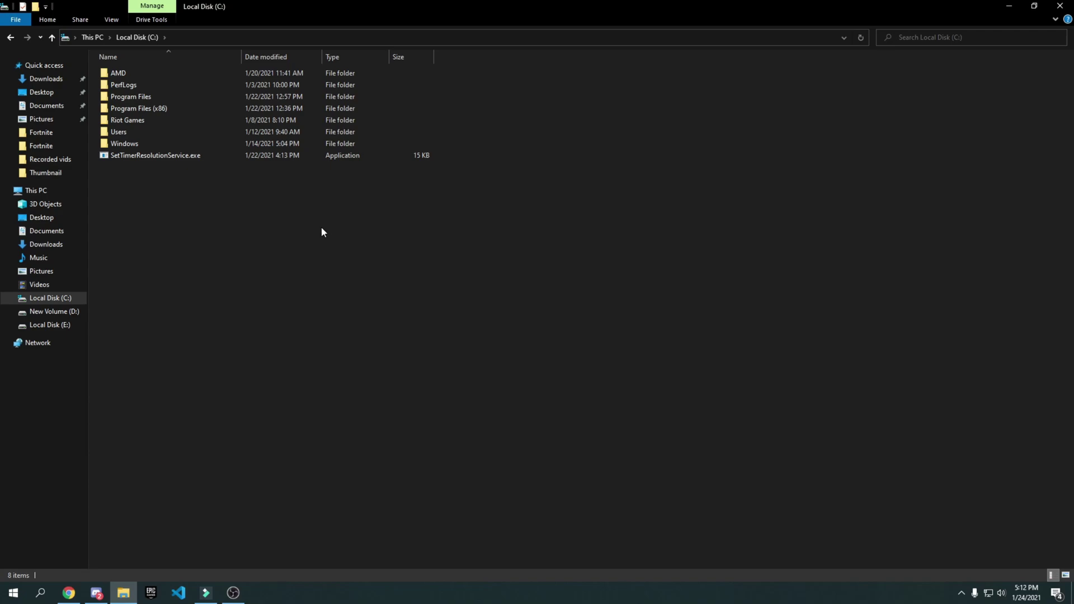
pyautogui.doubleClick(123, 98)
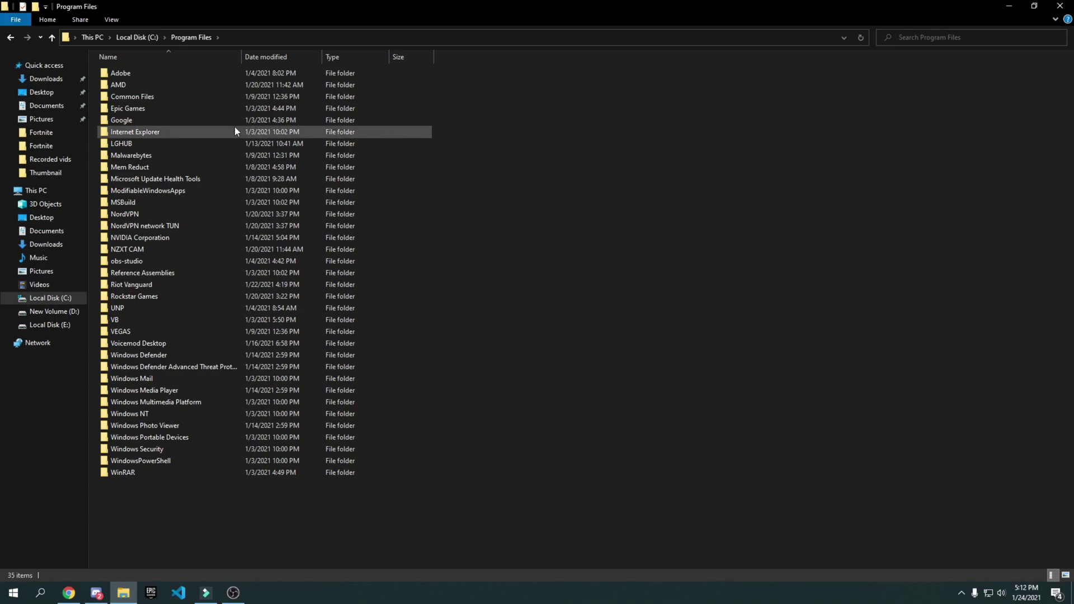
pyautogui.doubleClick(142, 109)
pyautogui.doubleClick(127, 78)
pyautogui.doubleClick(158, 98)
pyautogui.doubleClick(142, 78)
pyautogui.doubleClick(130, 84)
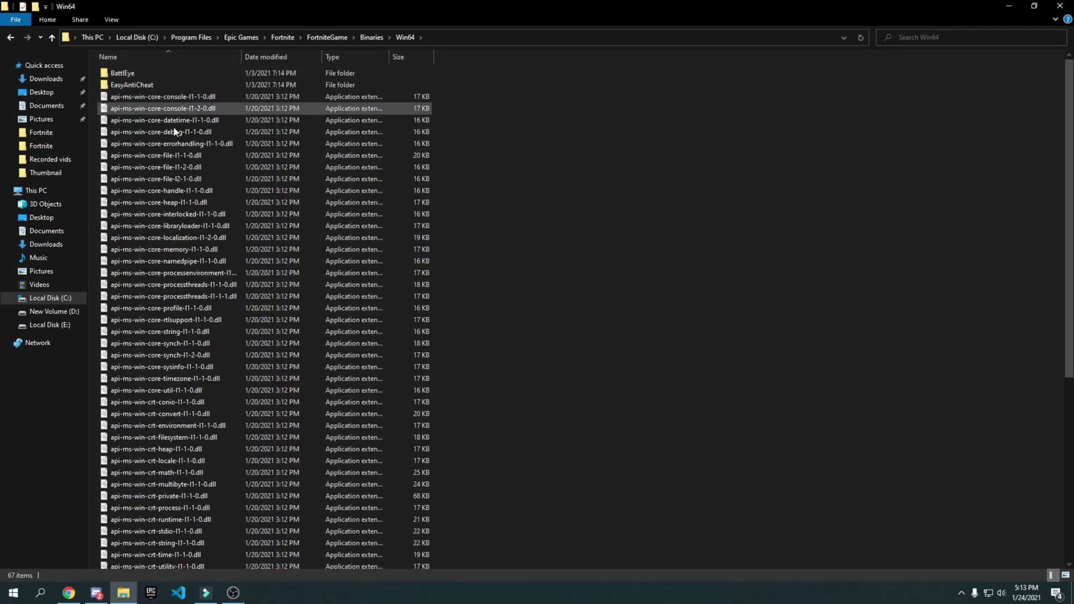
pyautogui.scroll(-8, 501, 173)
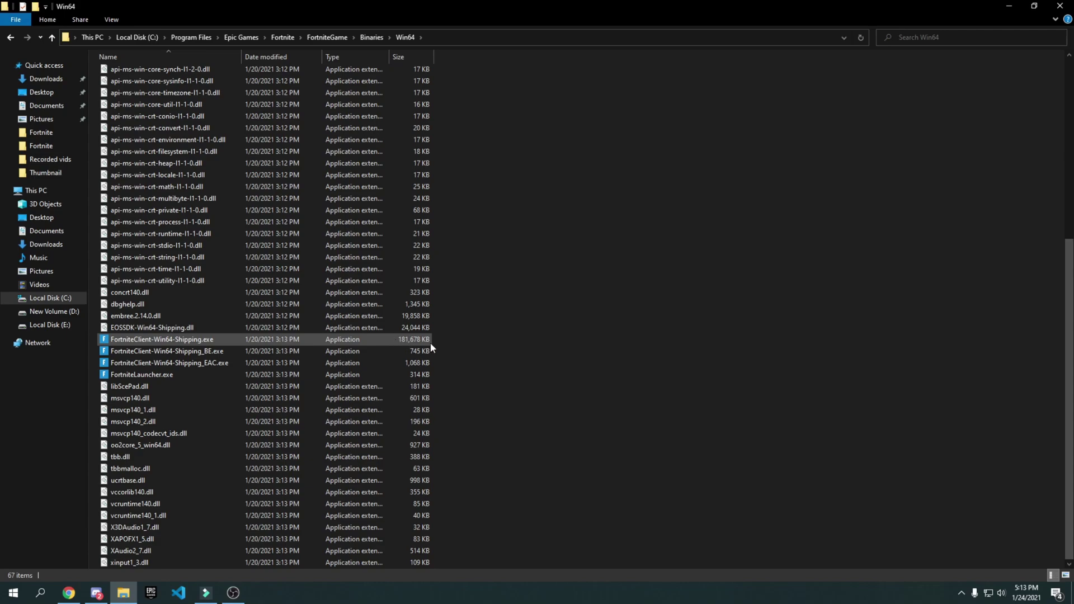
# Step: Enable 'Disable fullscreen optimizations' for FortniteClient-Win64-Shipping.exe in its Compatibility properties and apply
pyautogui.rightClick(136, 340)
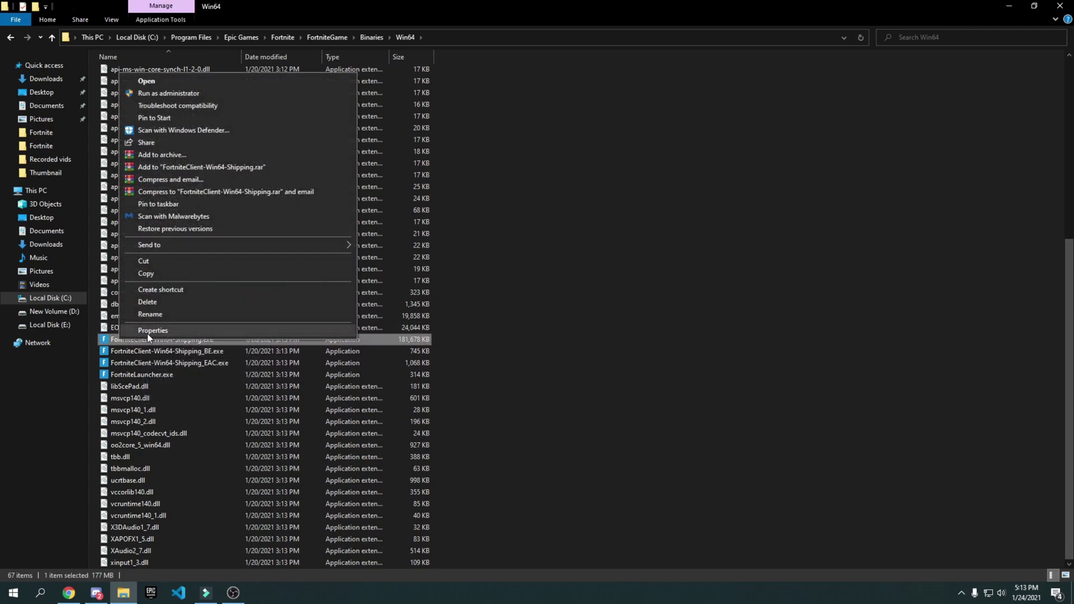
pyautogui.click(137, 334)
pyautogui.moveTo(271, 285); pyautogui.dragTo(446, 101)
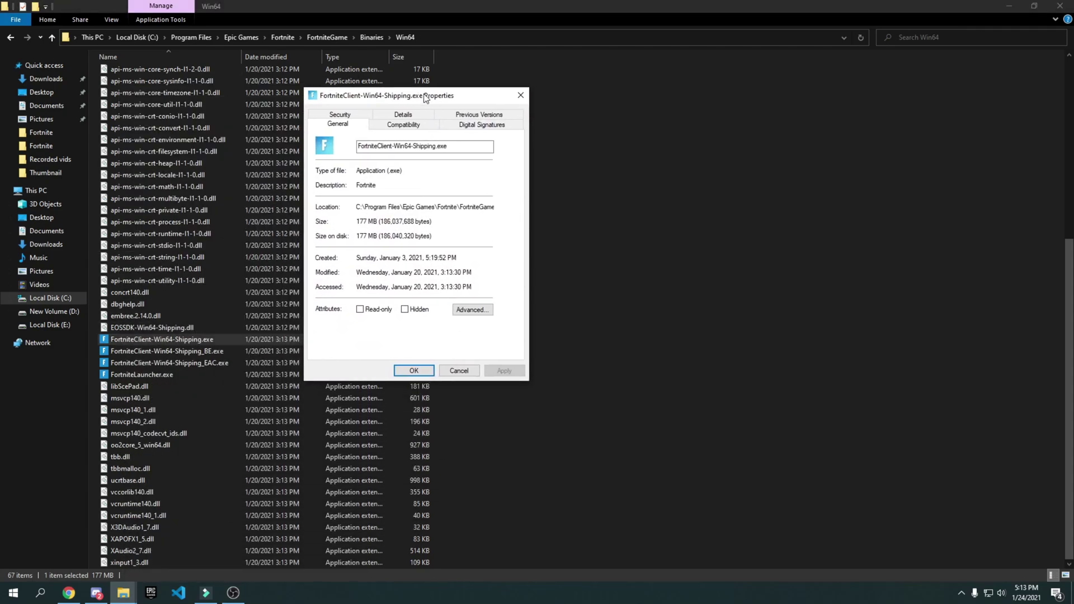
pyautogui.click(405, 125)
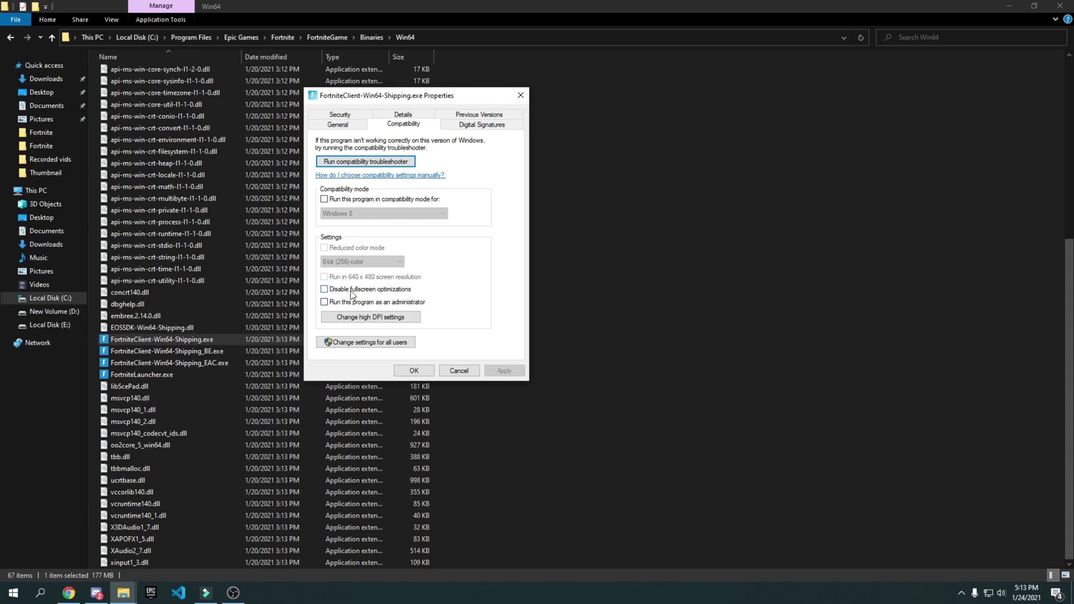
pyautogui.click(392, 289)
pyautogui.click(372, 318)
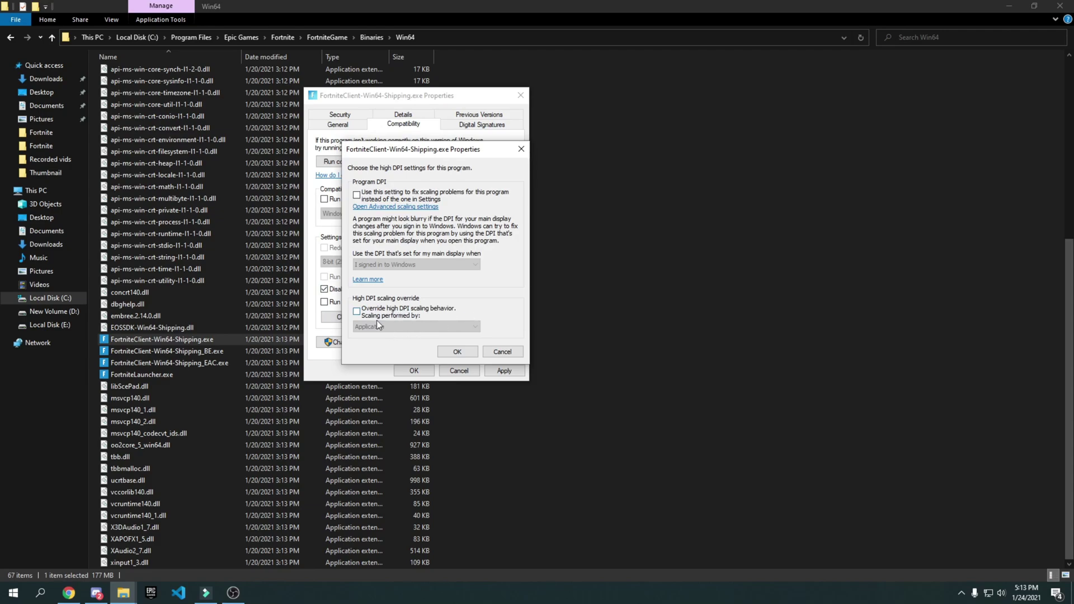
pyautogui.click(454, 352)
pyautogui.click(507, 371)
pyautogui.click(421, 372)
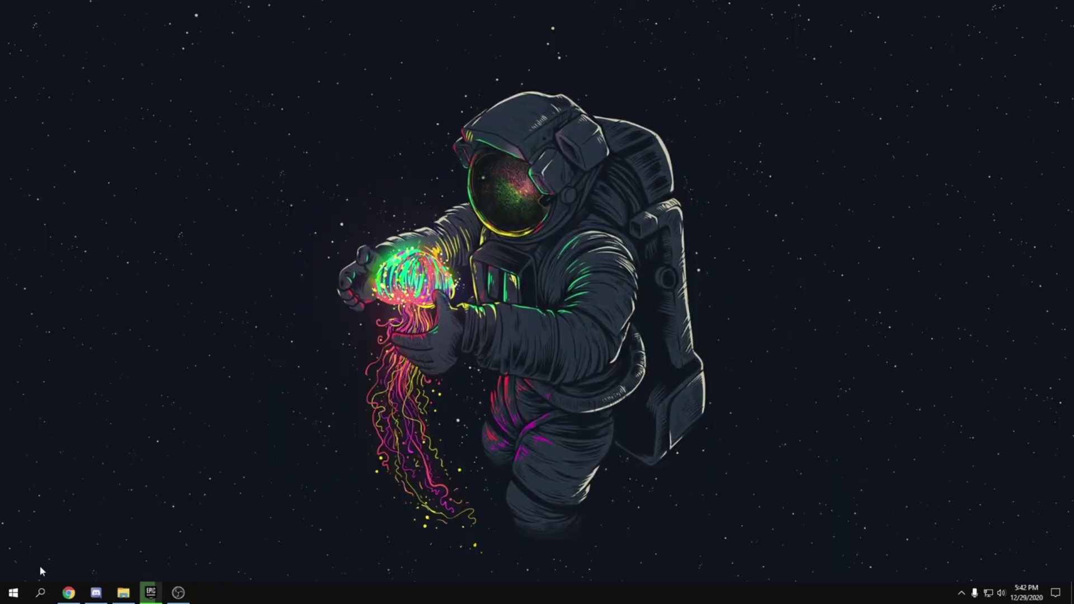
pyautogui.click(13, 592)
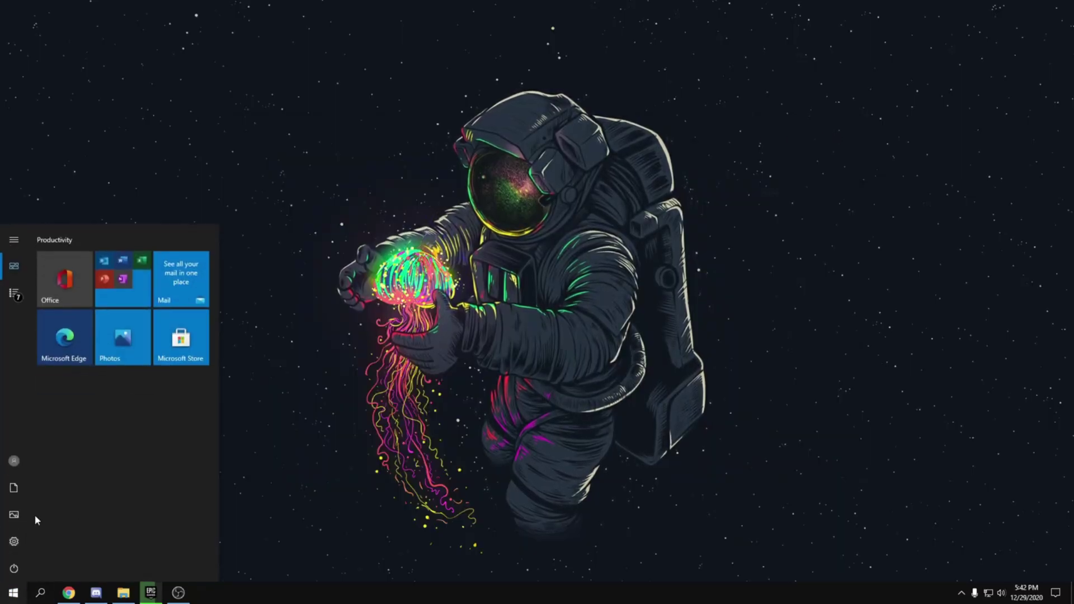
# Step: Check the Notifications & actions settings under System in Windows Settings
pyautogui.click(14, 541)
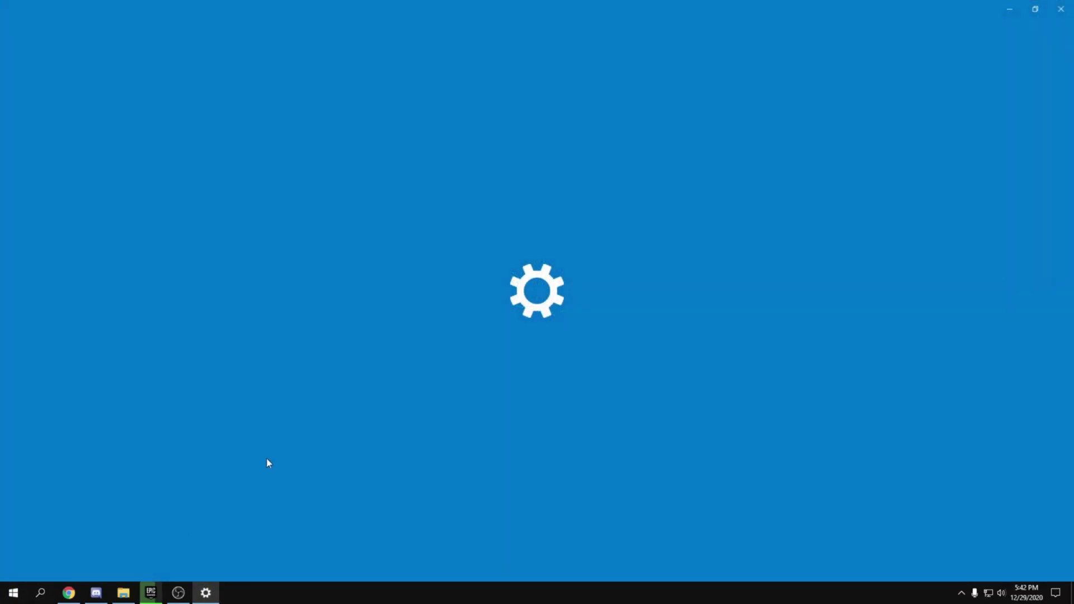
pyautogui.click(245, 174)
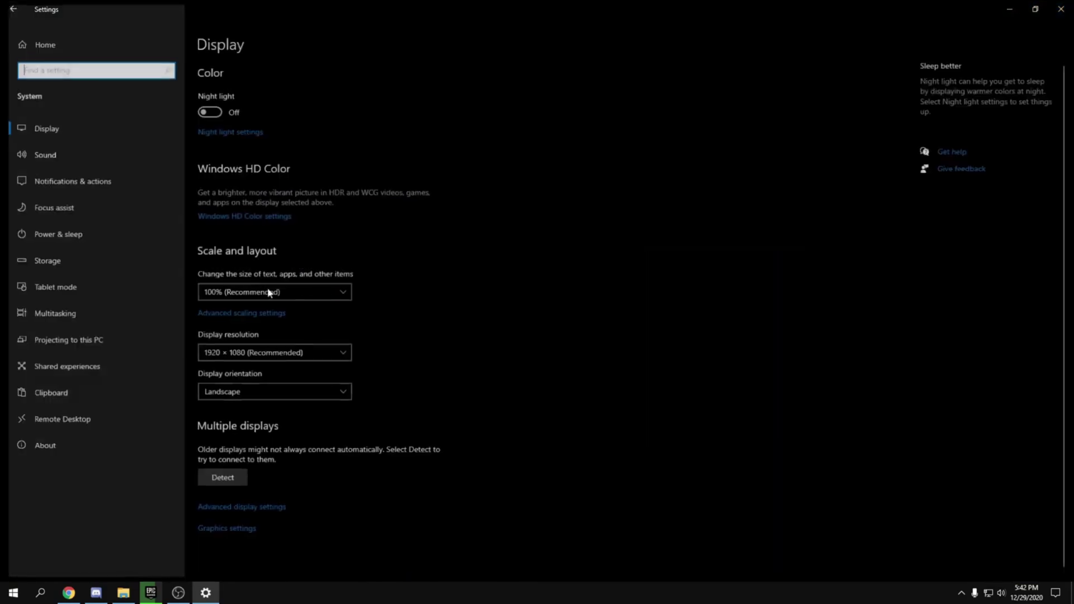
pyautogui.click(66, 182)
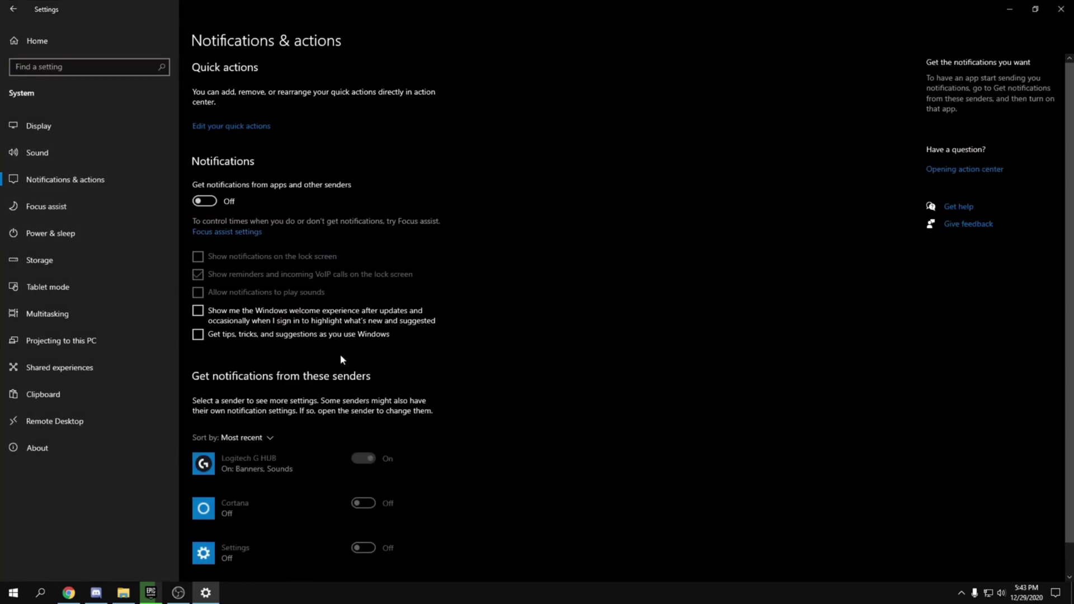
pyautogui.click(12, 9)
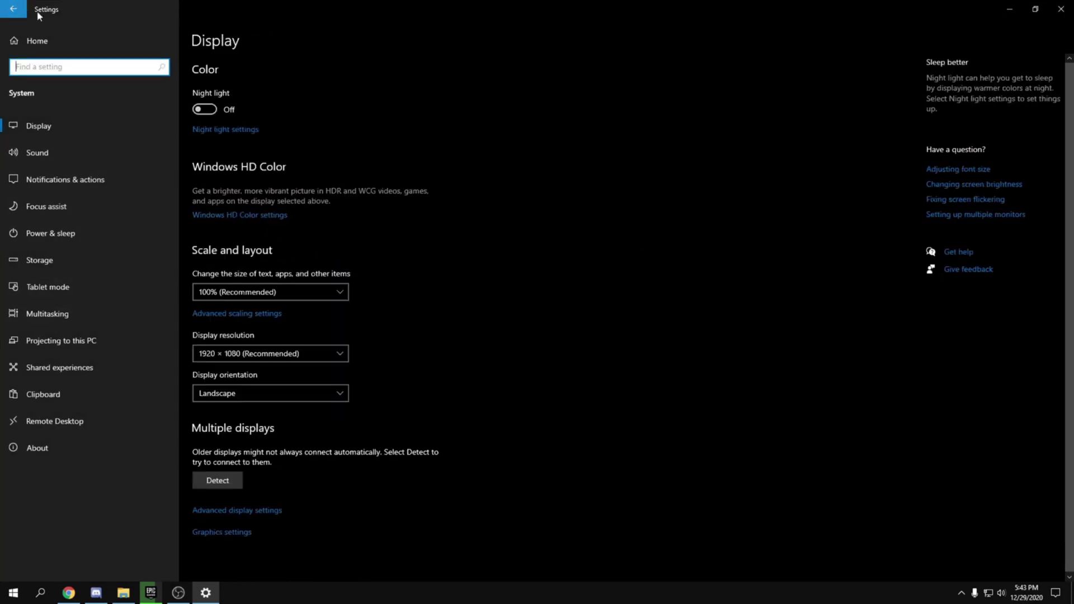
pyautogui.click(12, 9)
# Step: Review the list of startup apps under Apps > Startup
pyautogui.click(216, 240)
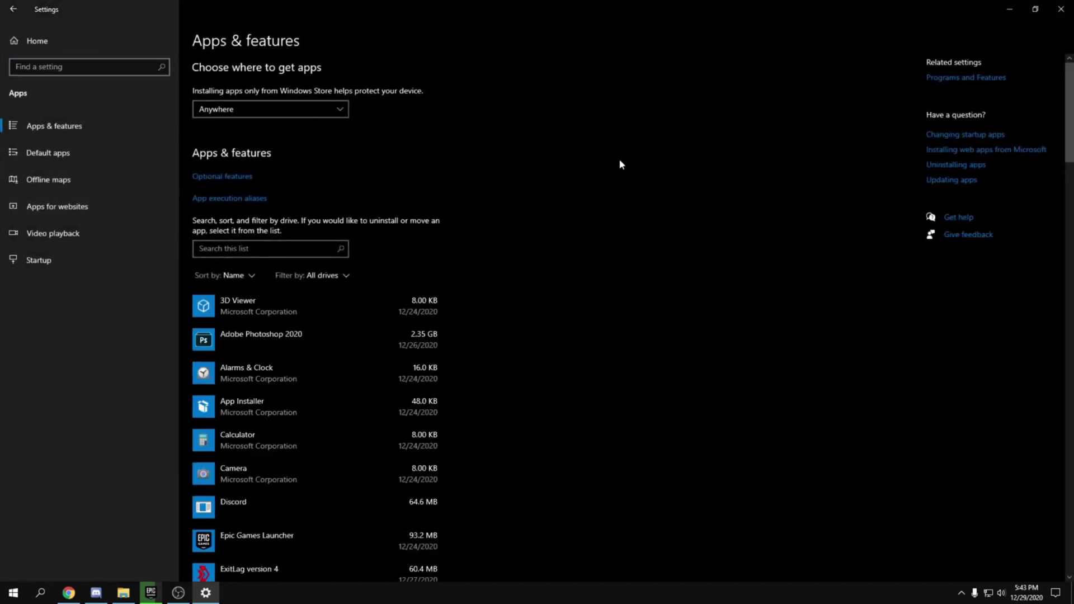
pyautogui.click(69, 259)
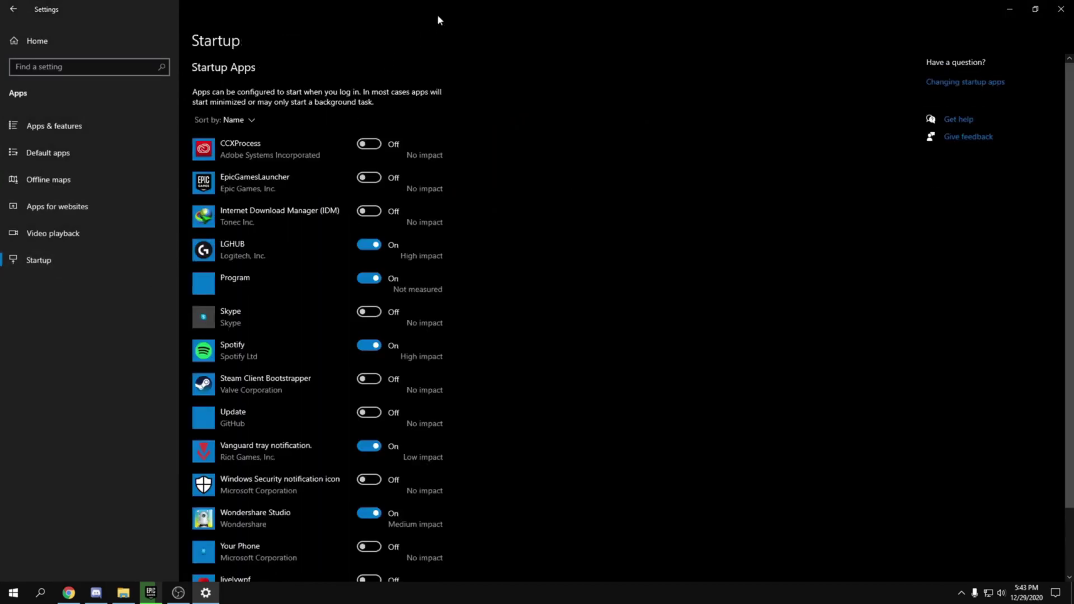
pyautogui.scroll(-3, 610, 302)
pyautogui.scroll(3, 599, 280)
# Step: Verify Game bar, Captures and Game Mode are off in the Gaming settings
pyautogui.click(118, 50)
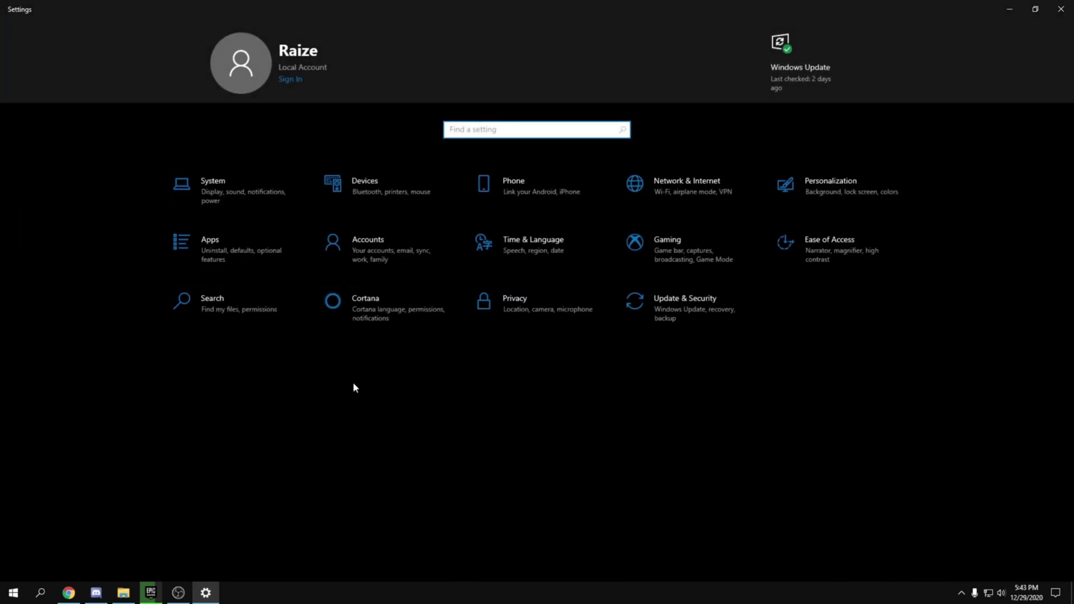
pyautogui.click(691, 243)
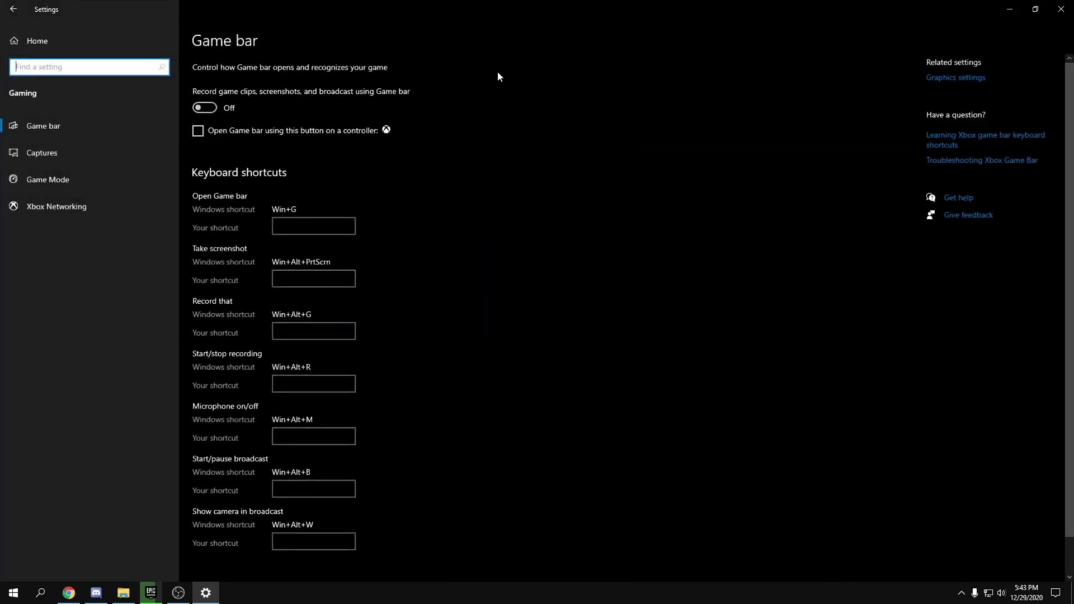
pyautogui.click(41, 155)
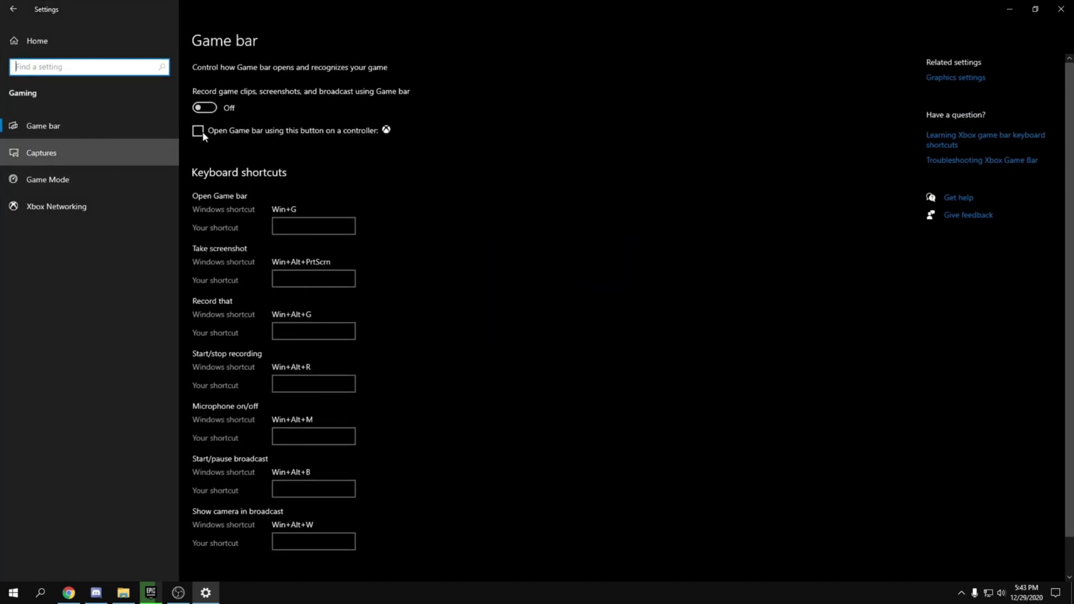
pyautogui.click(47, 180)
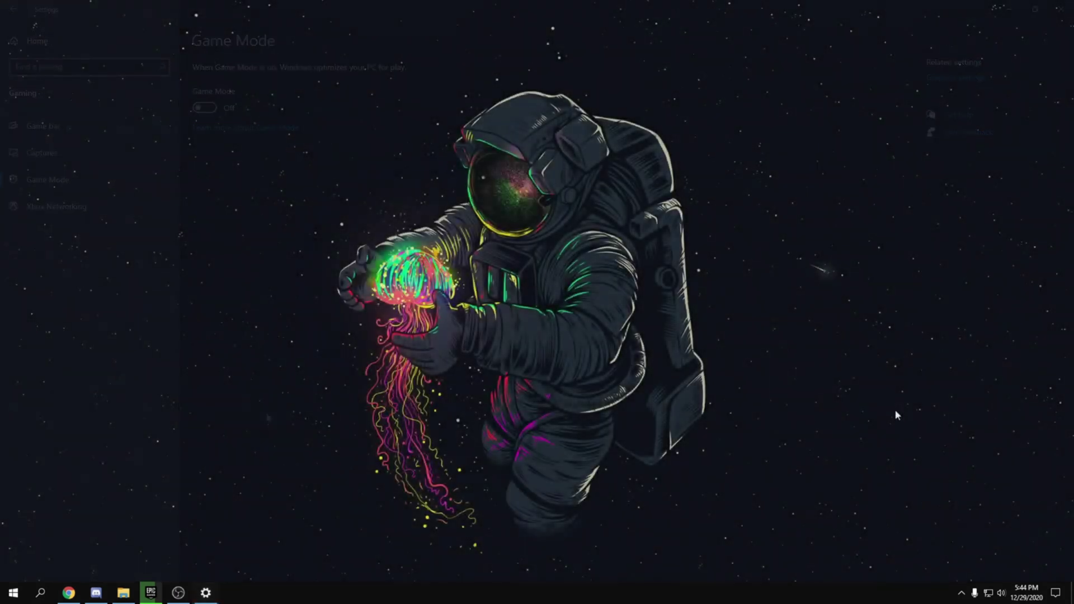
# Step: Open Performance Options from This PC's properties via Advanced system settings
pyautogui.click(123, 593)
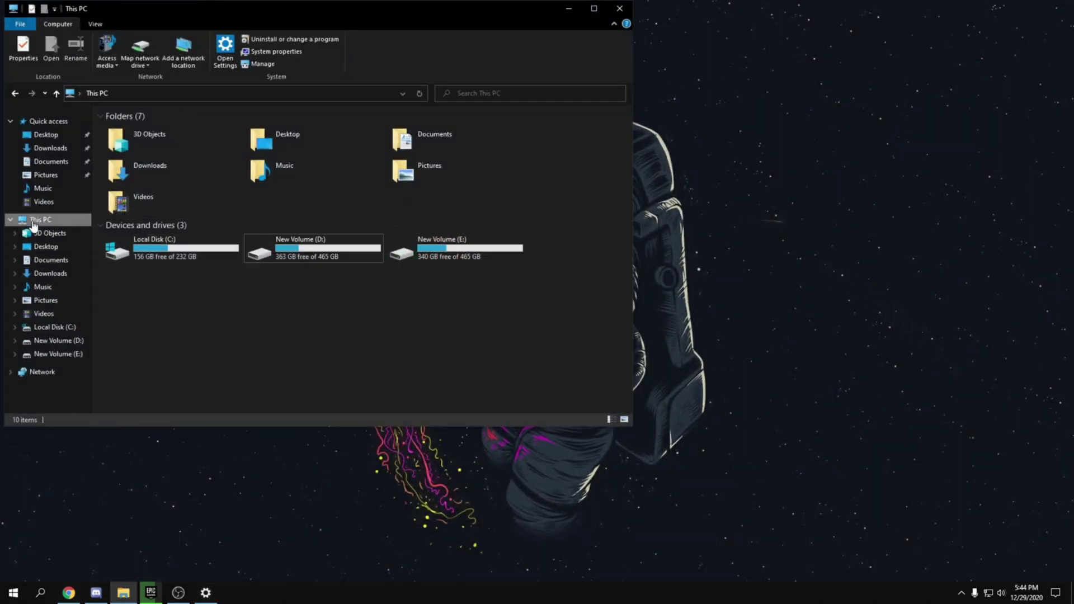
pyautogui.rightClick(28, 220)
pyautogui.click(78, 367)
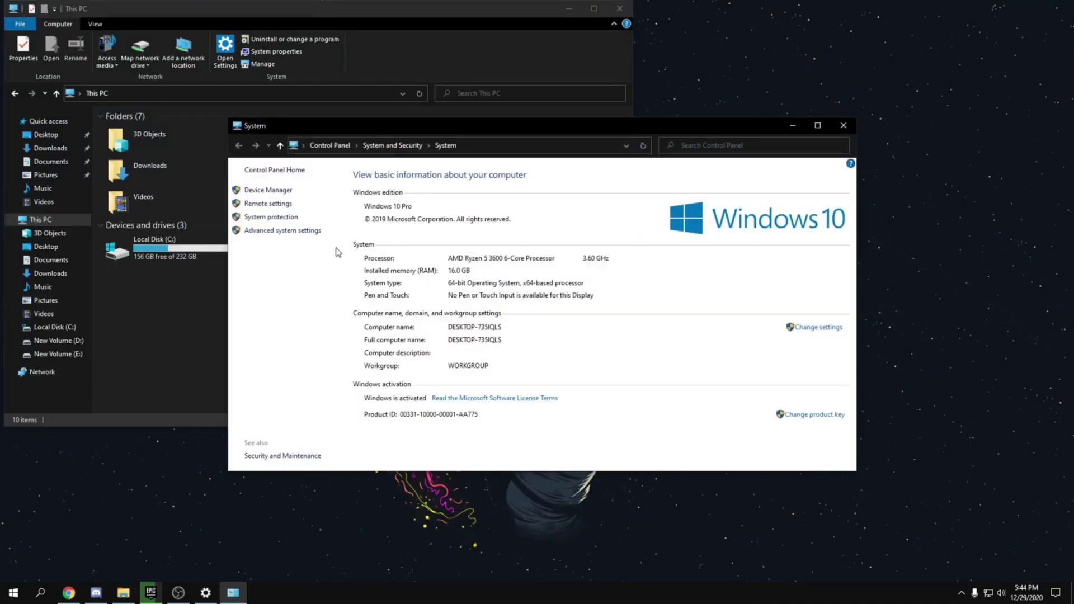
pyautogui.click(302, 230)
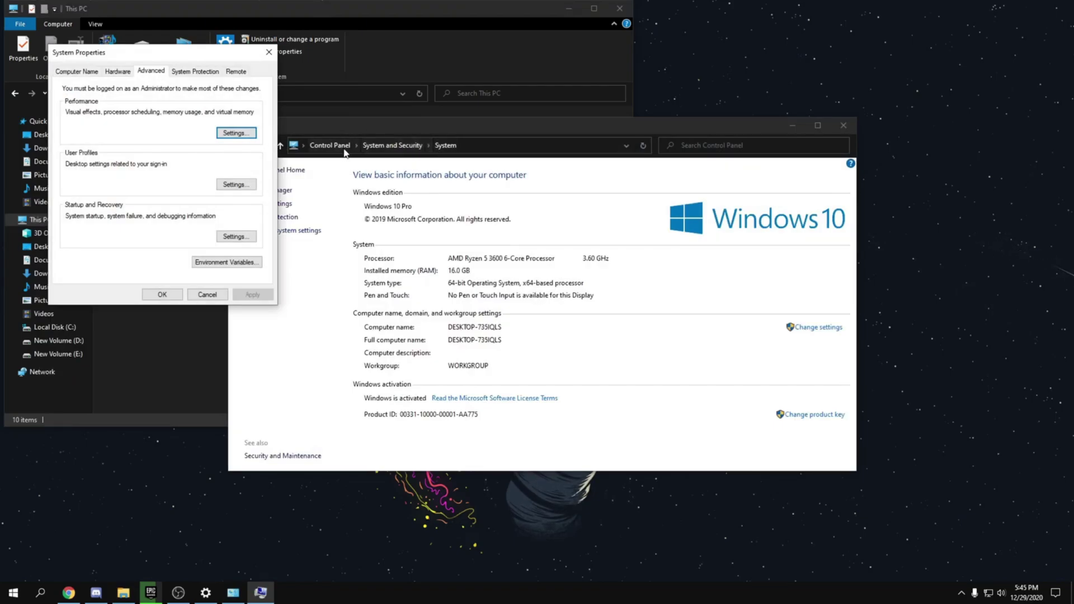
pyautogui.click(252, 137)
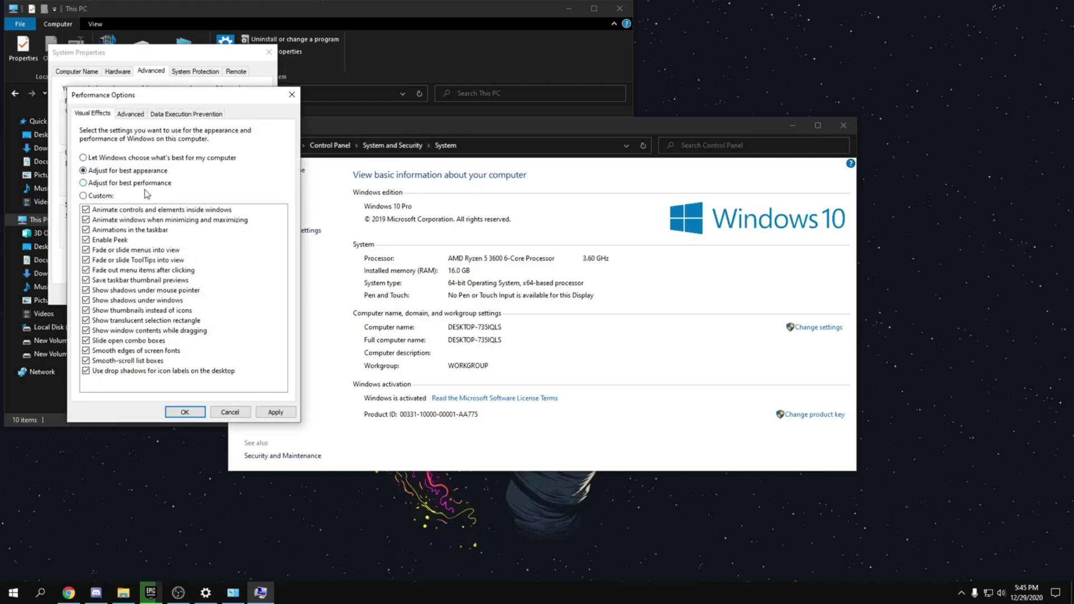
# Step: Choose Adjust for best performance, keeping Smooth edges of screen fonts, then apply and close
pyautogui.click(129, 185)
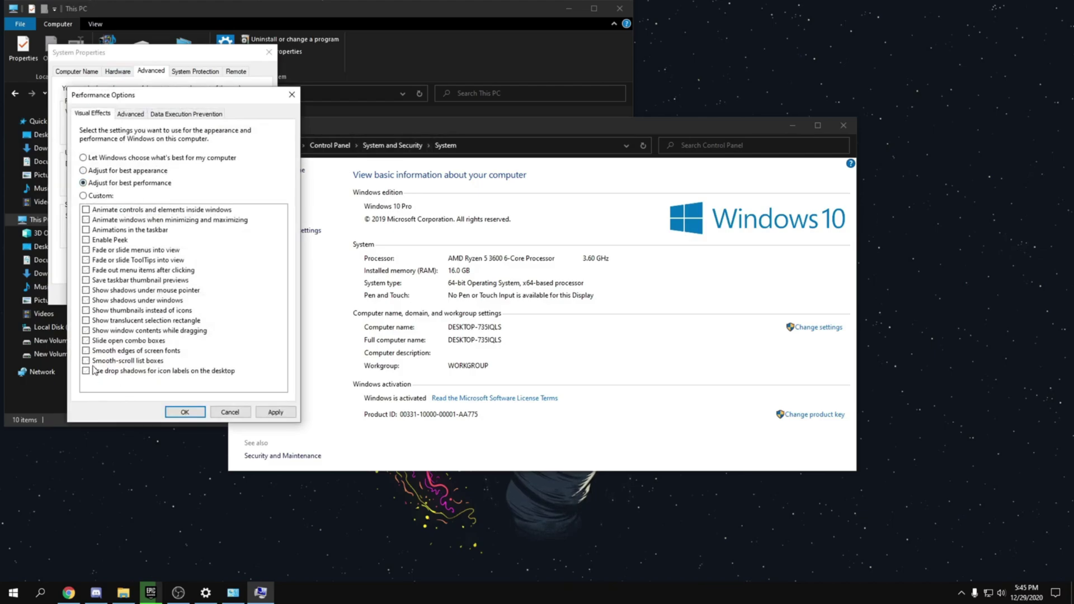
pyautogui.click(125, 352)
pyautogui.click(273, 413)
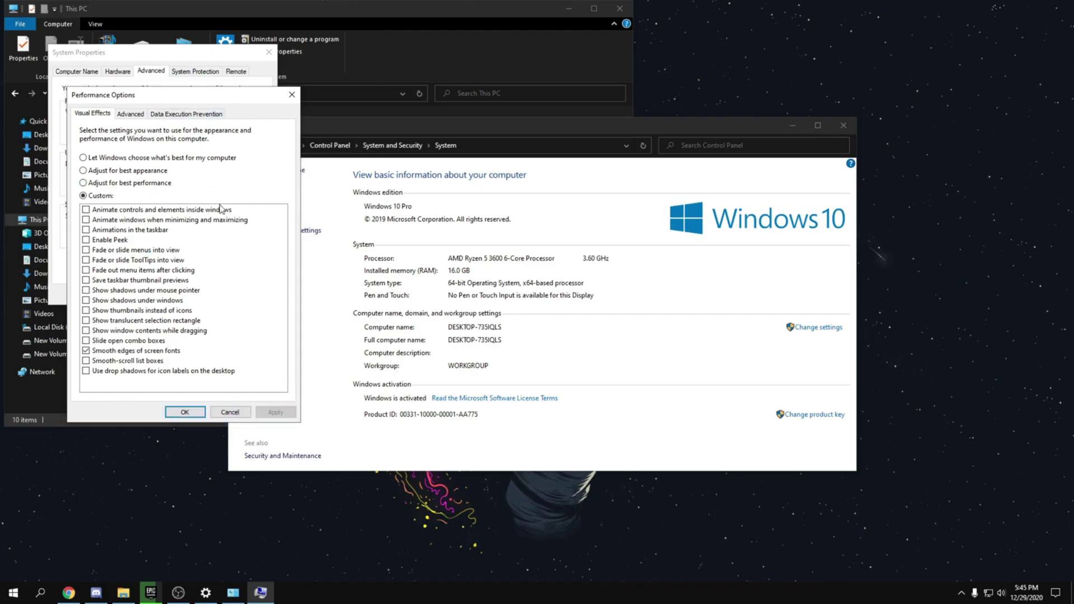
pyautogui.click(185, 412)
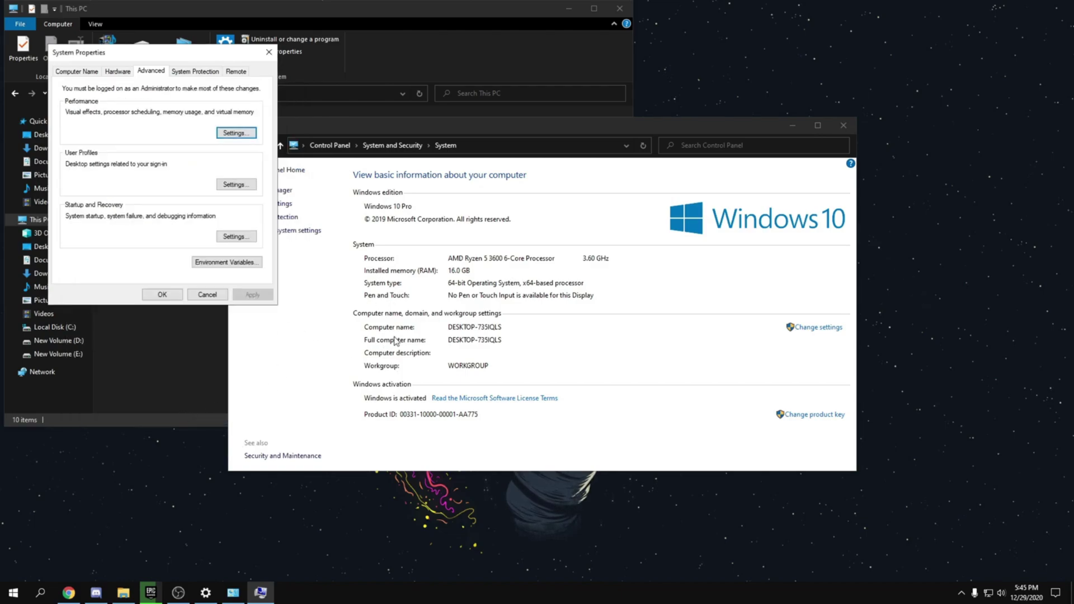
pyautogui.click(236, 132)
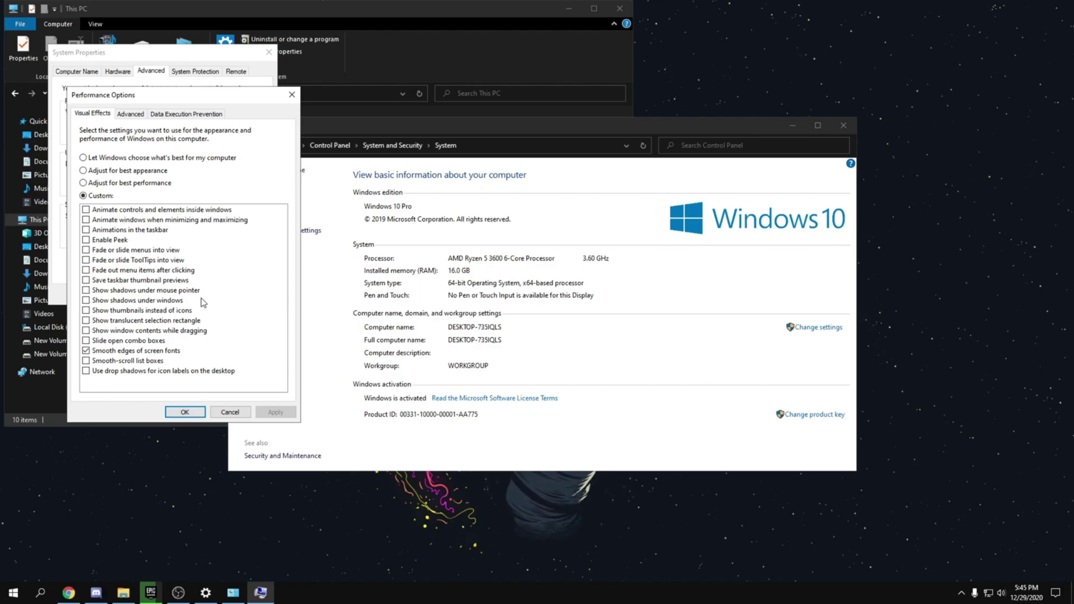
pyautogui.click(197, 416)
pyautogui.click(160, 295)
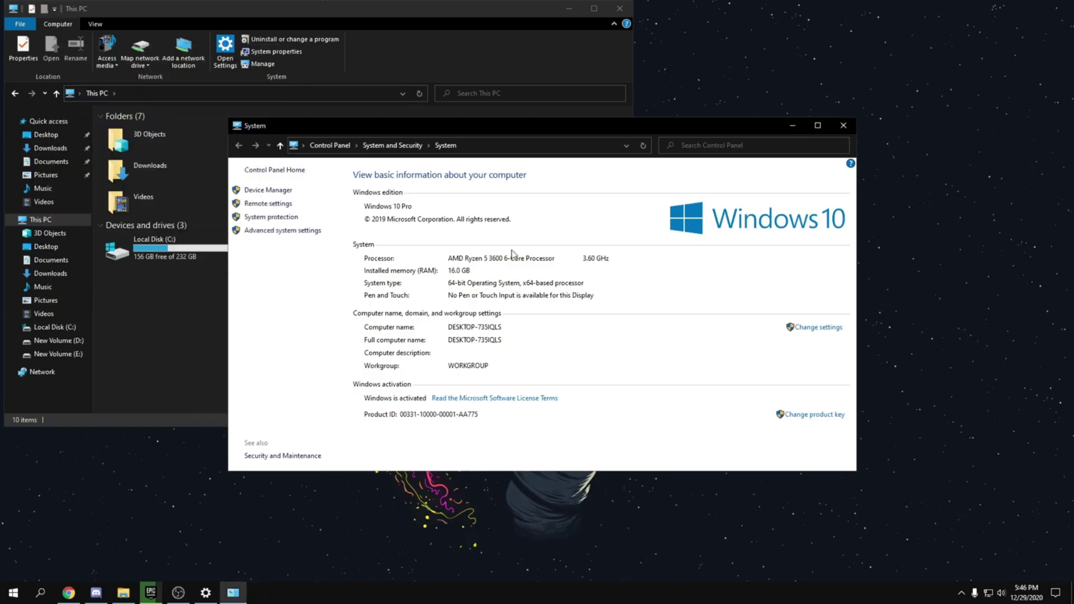